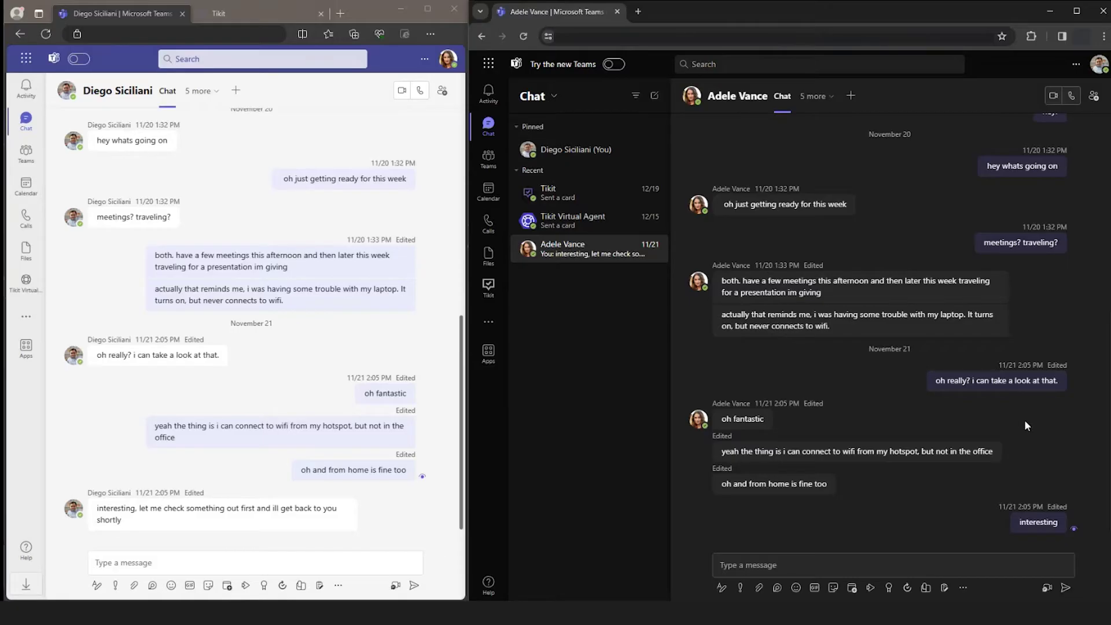
# - Create a Tikit Incident ticket for the Desktop group from the wifi complaint message
pyautogui.click(991, 432)
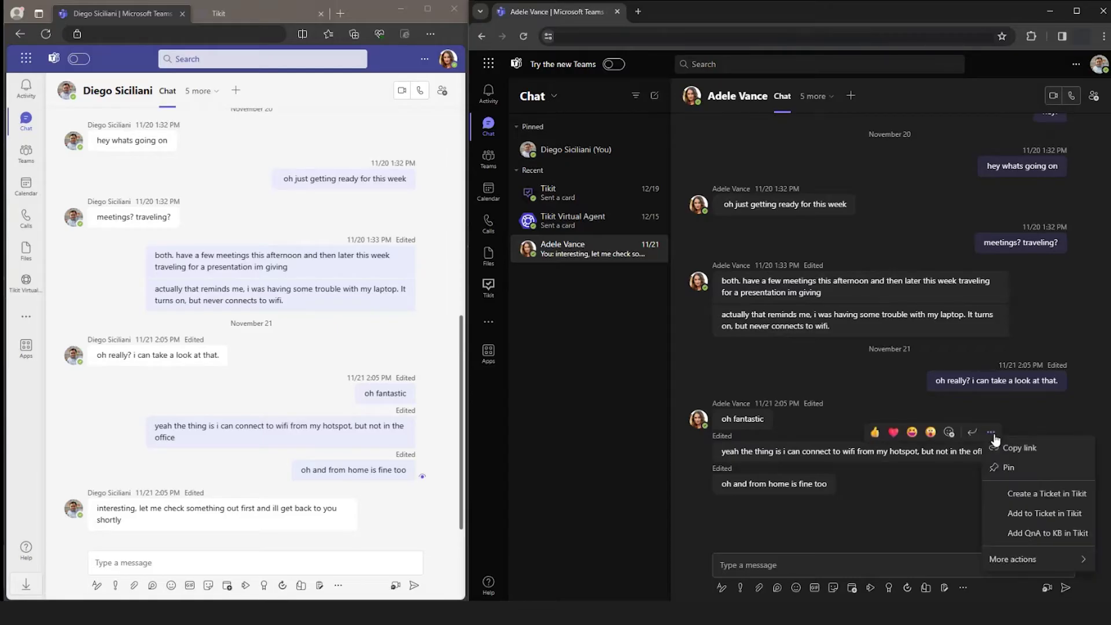
pyautogui.click(1039, 499)
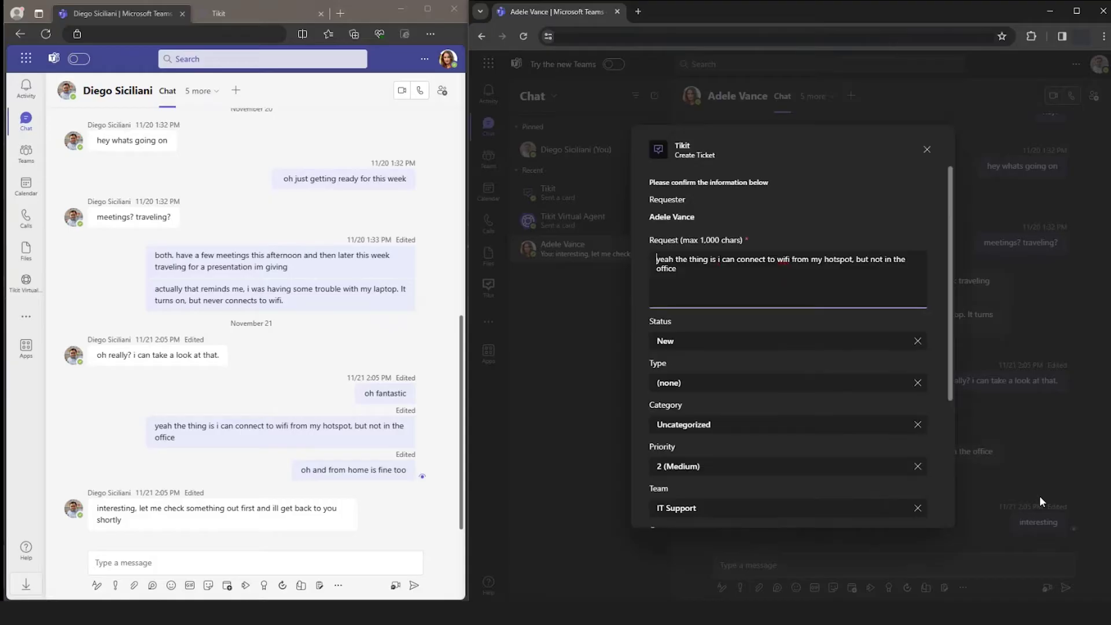
pyautogui.click(787, 384)
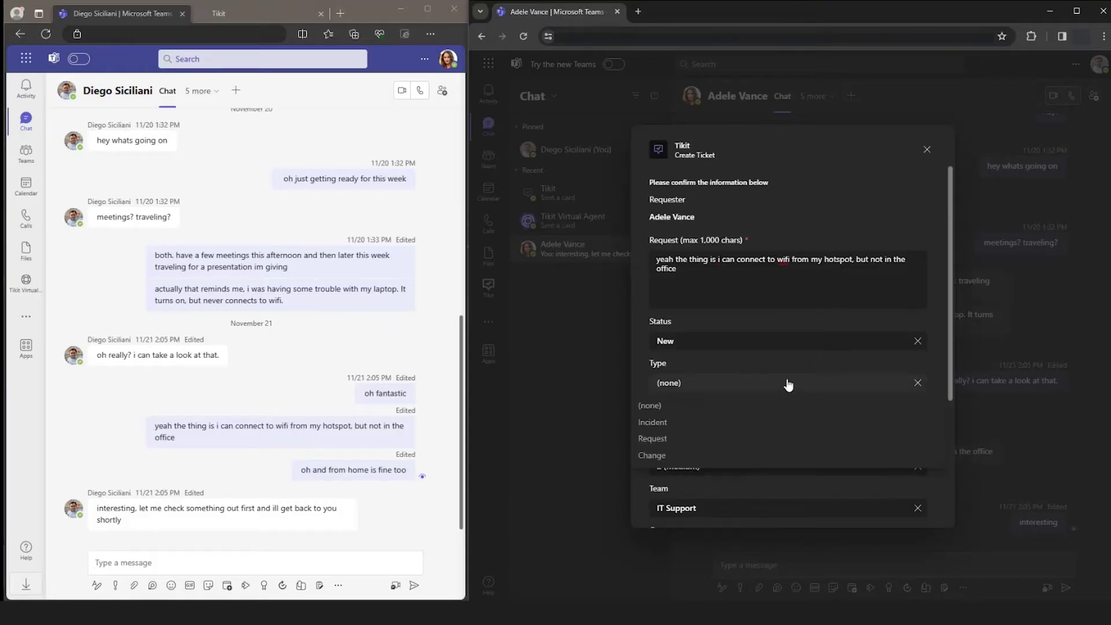
pyautogui.click(693, 423)
pyautogui.scroll(-3, 759, 394)
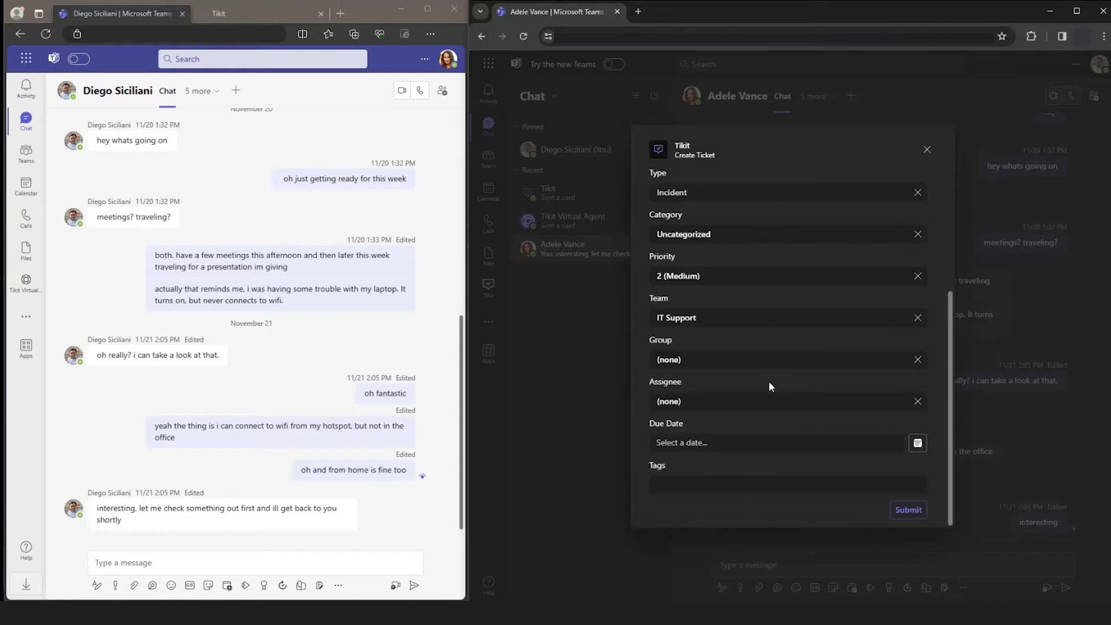
pyautogui.click(718, 372)
pyautogui.click(670, 477)
pyautogui.click(910, 512)
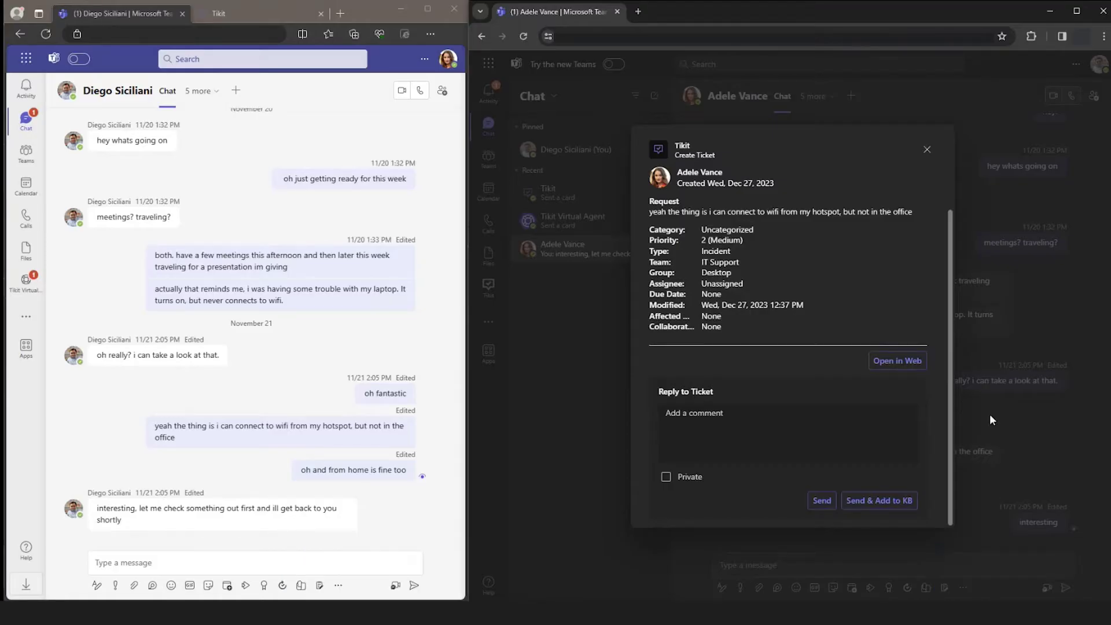
pyautogui.click(928, 151)
# - Go to the Support Team's Desktop channel showing wifi ticket #1057
pyautogui.click(488, 157)
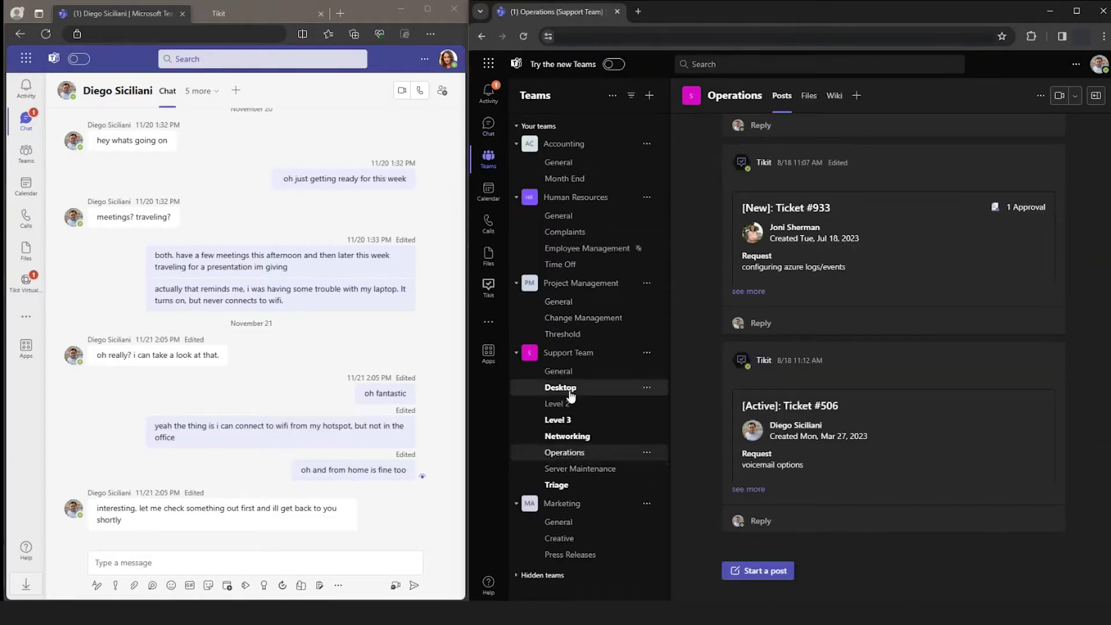
pyautogui.click(589, 392)
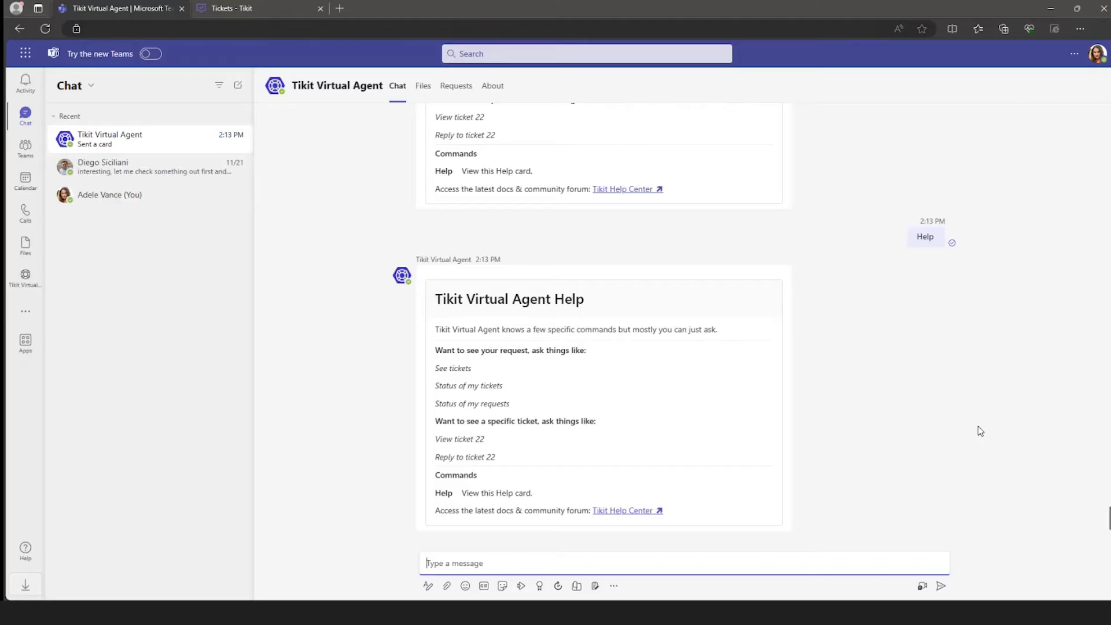
# - Send 'new employee' to the Virtual Agent and enter the employee's name and job title Lead Counsel
pyautogui.write('new employee')
pyautogui.press('Return')
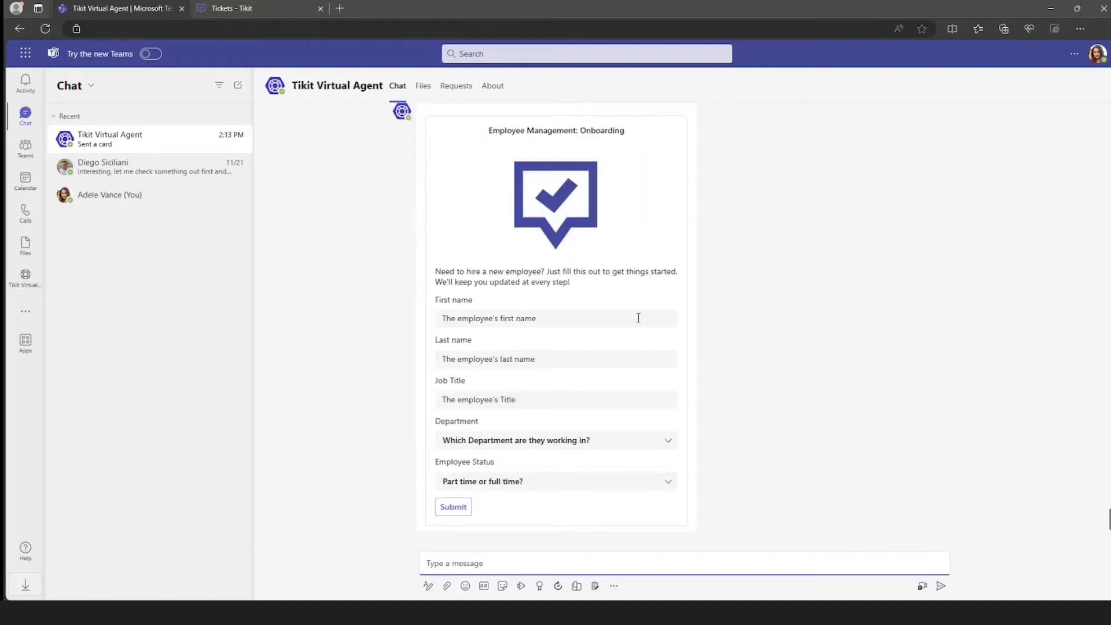
pyautogui.click(638, 318)
pyautogui.write('Harvey')
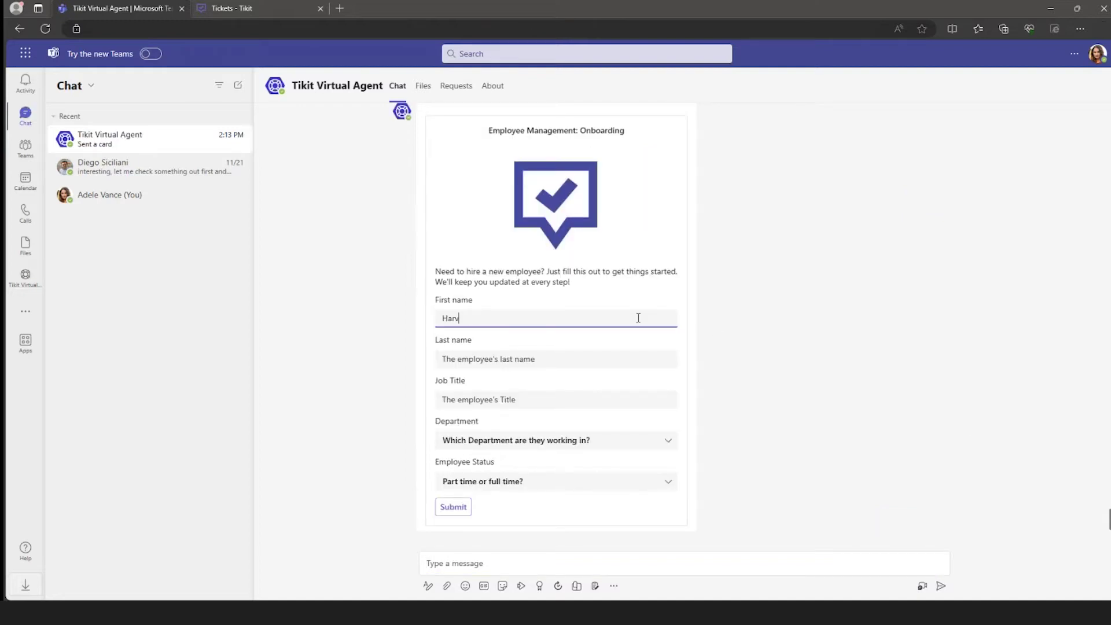
pyautogui.press('Tab')
pyautogui.write('Birdman')
pyautogui.press('Tab')
pyautogui.write('Lead Counsel')
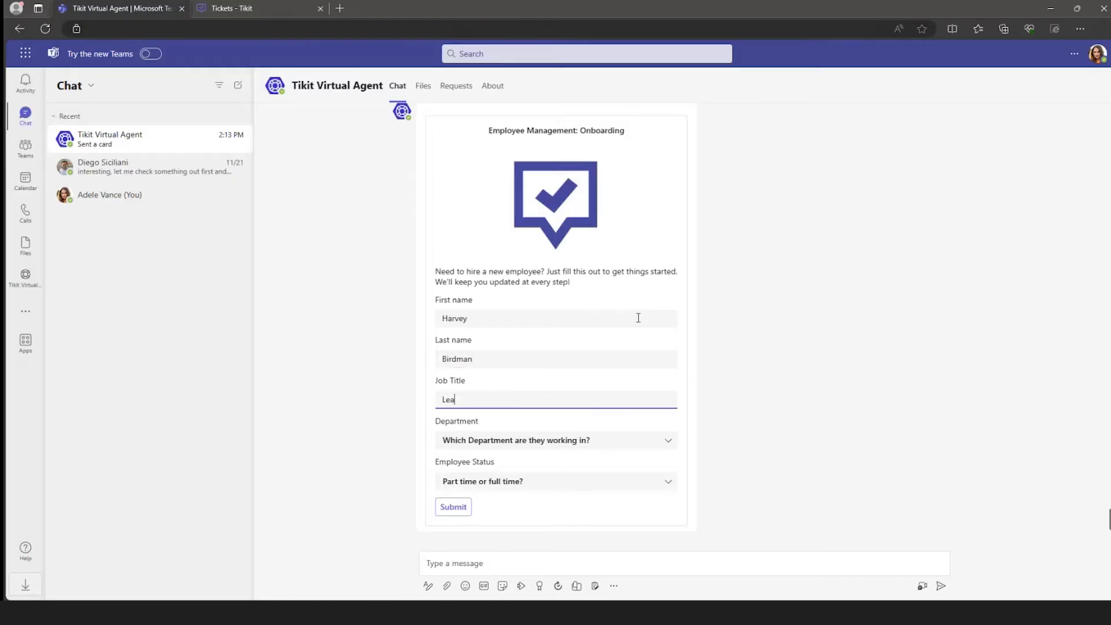
# - Set department to Legal and status to Full Time, then submit the onboarding request
pyautogui.click(623, 442)
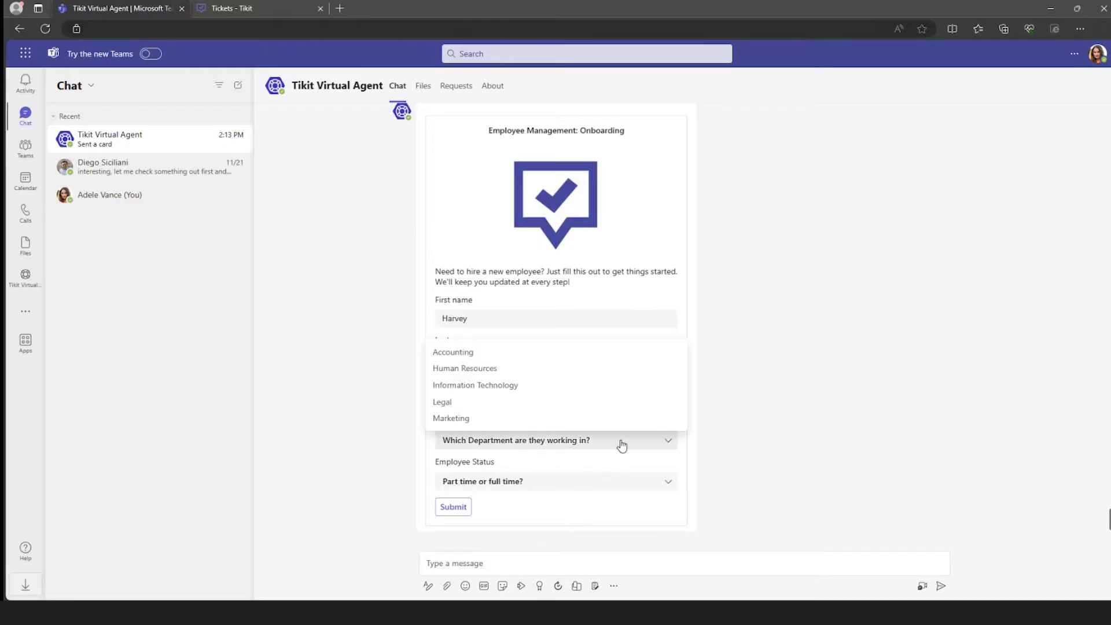
pyautogui.click(440, 401)
pyautogui.click(565, 484)
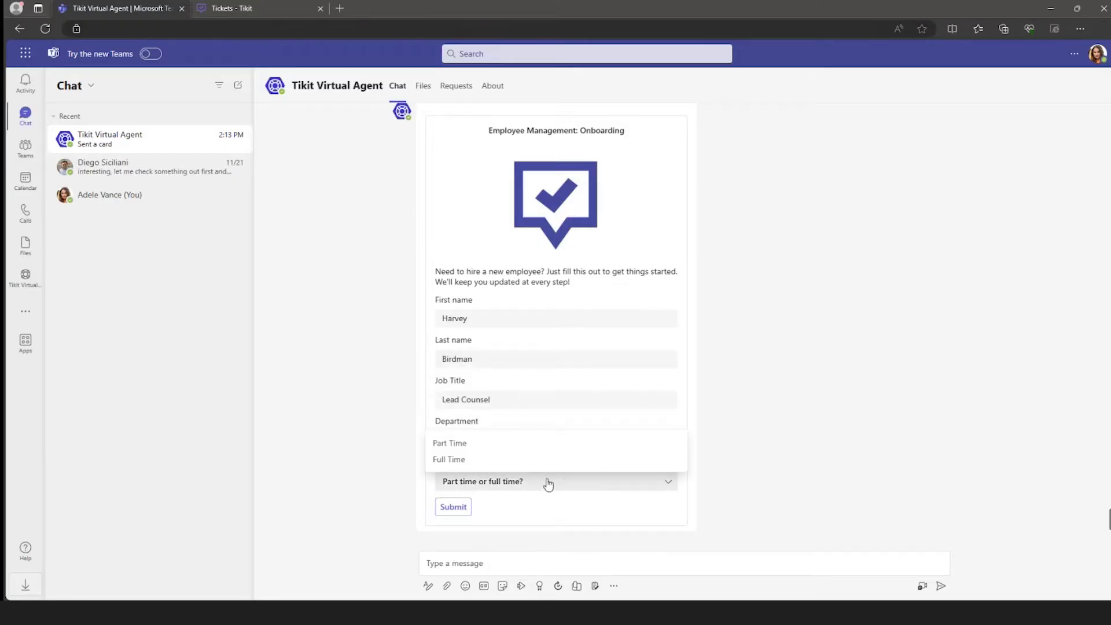
pyautogui.click(467, 460)
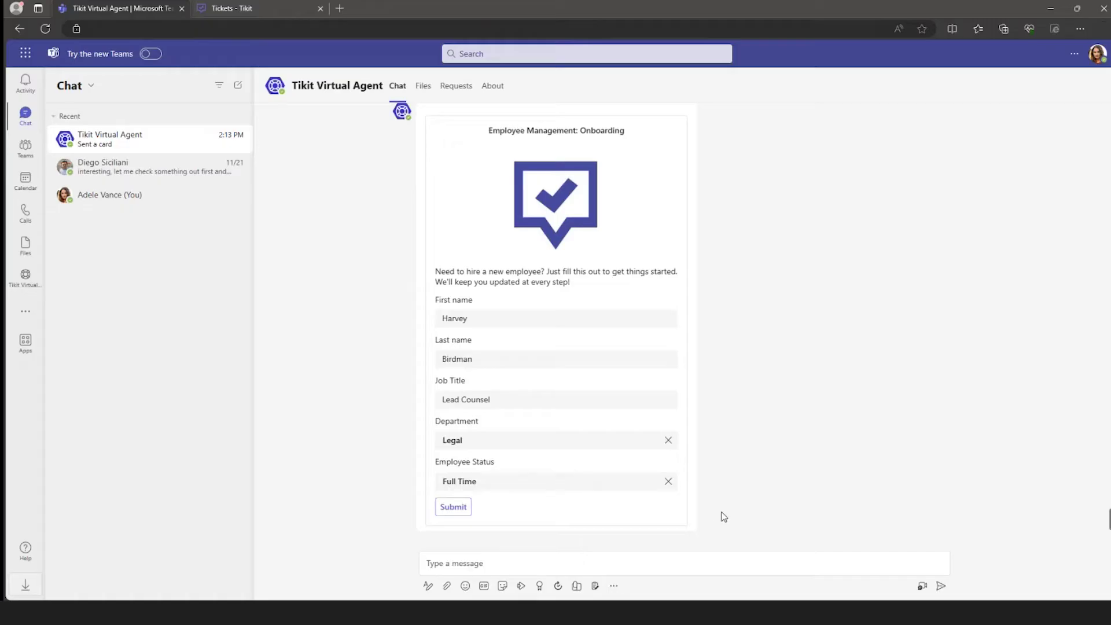
pyautogui.click(461, 507)
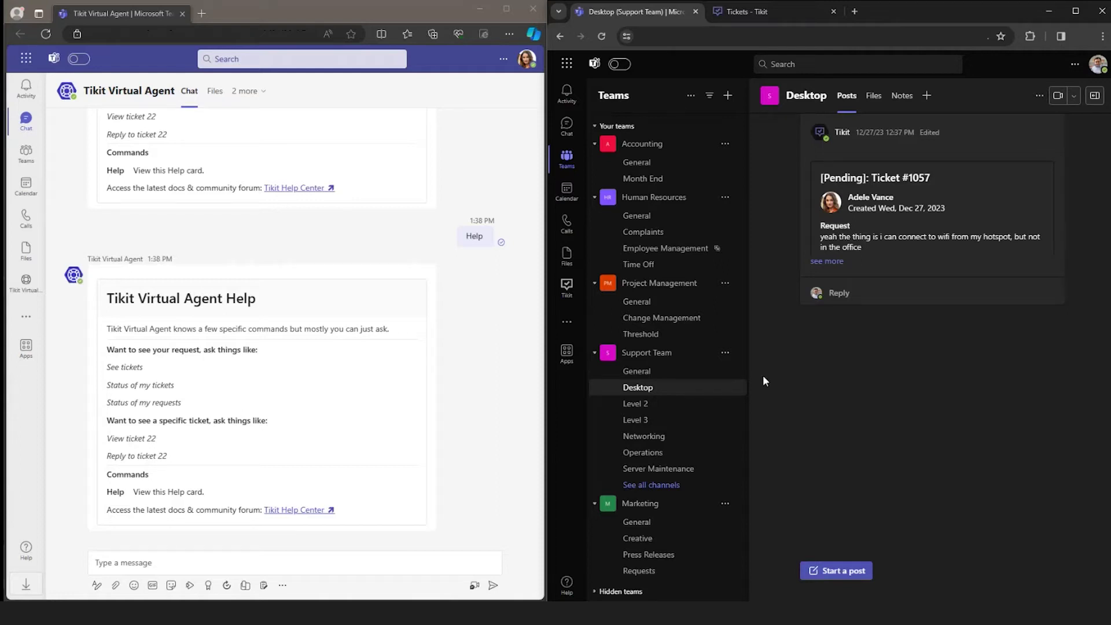
# - Focus the Virtual Agent chat to draft 'where can i access information about benefits'
pyautogui.click(486, 429)
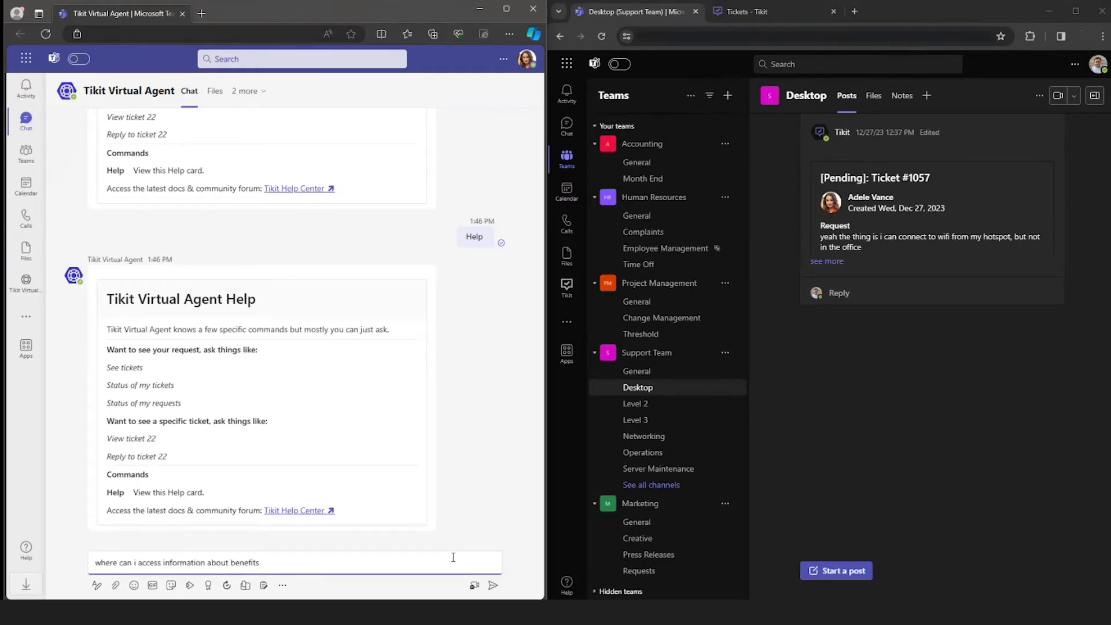
# - Route the benefits question to Human Resources as Ticket #1069, then send the pasted website-layouts question
pyautogui.press('Return')
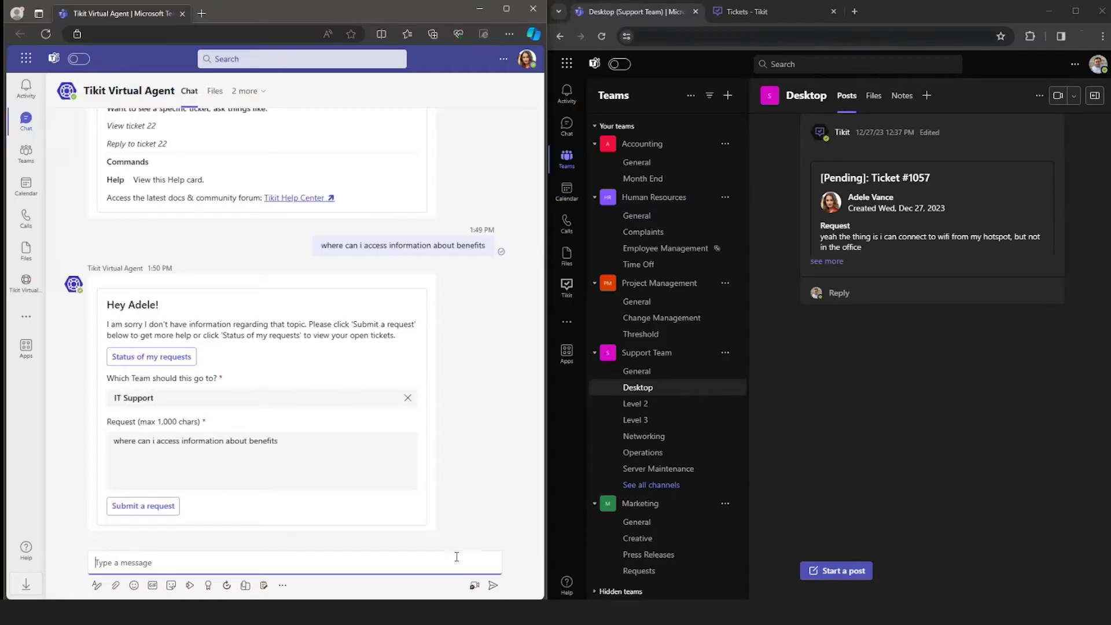
pyautogui.click(234, 399)
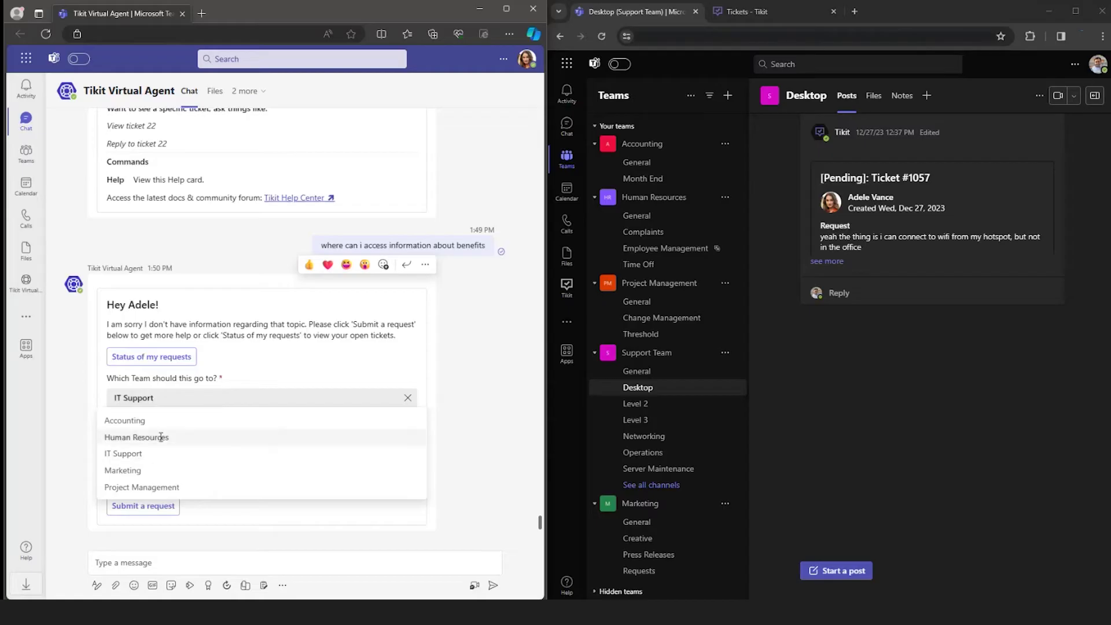
pyautogui.click(139, 437)
pyautogui.click(137, 508)
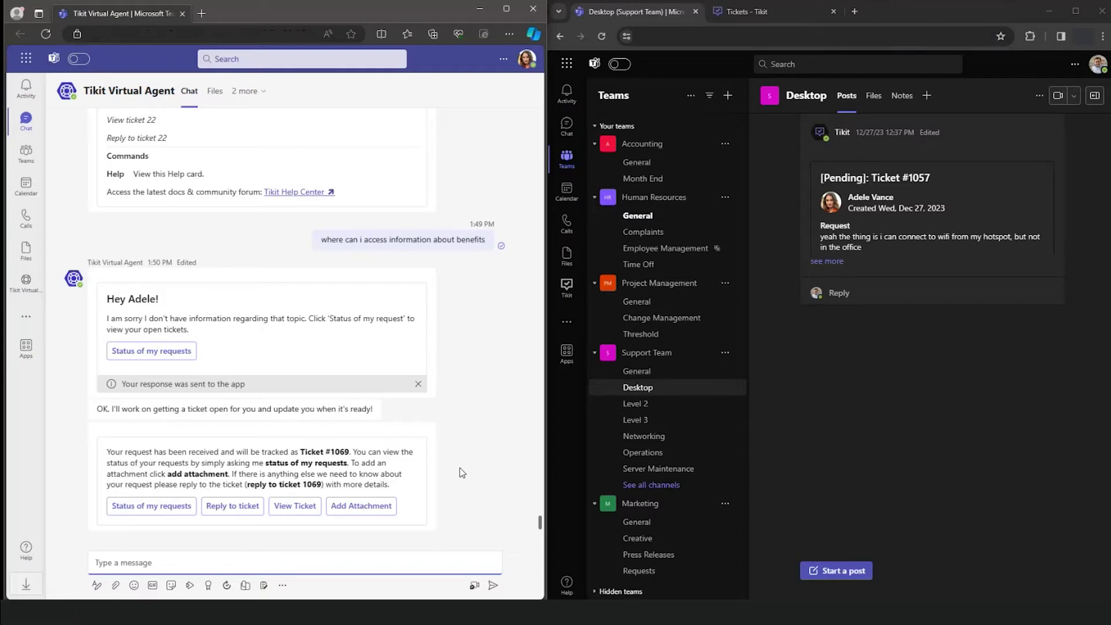
pyautogui.write('can i get updated layouts for the website?')
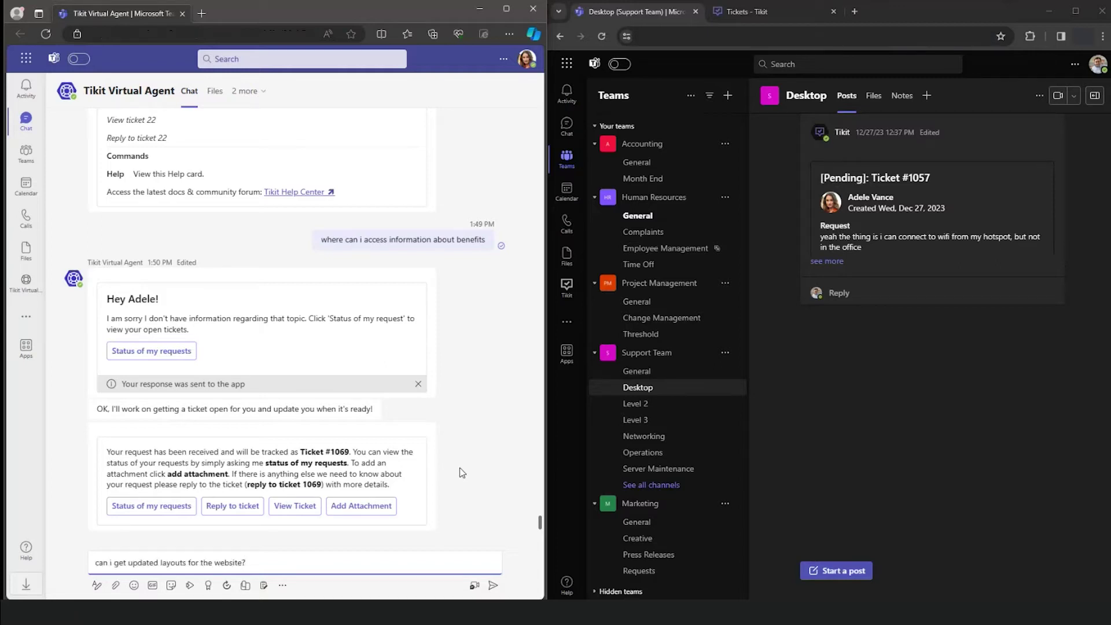
pyautogui.press('Return')
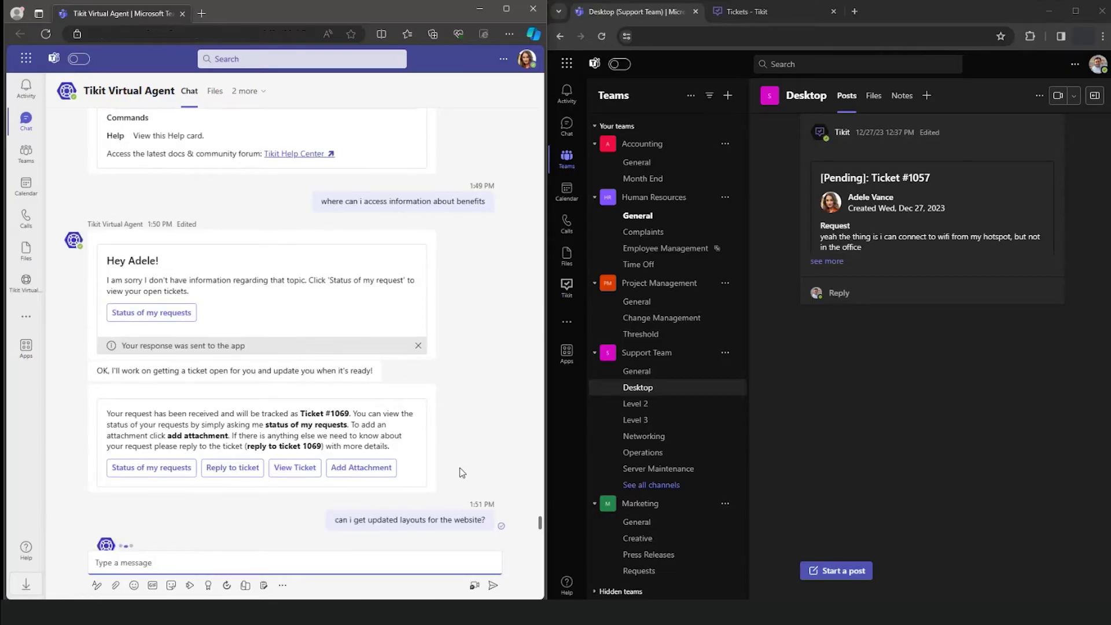
# - Submit the website-layouts request to Marketing as Ticket #1070 and view it in Marketing's Requests channel
pyautogui.click(255, 398)
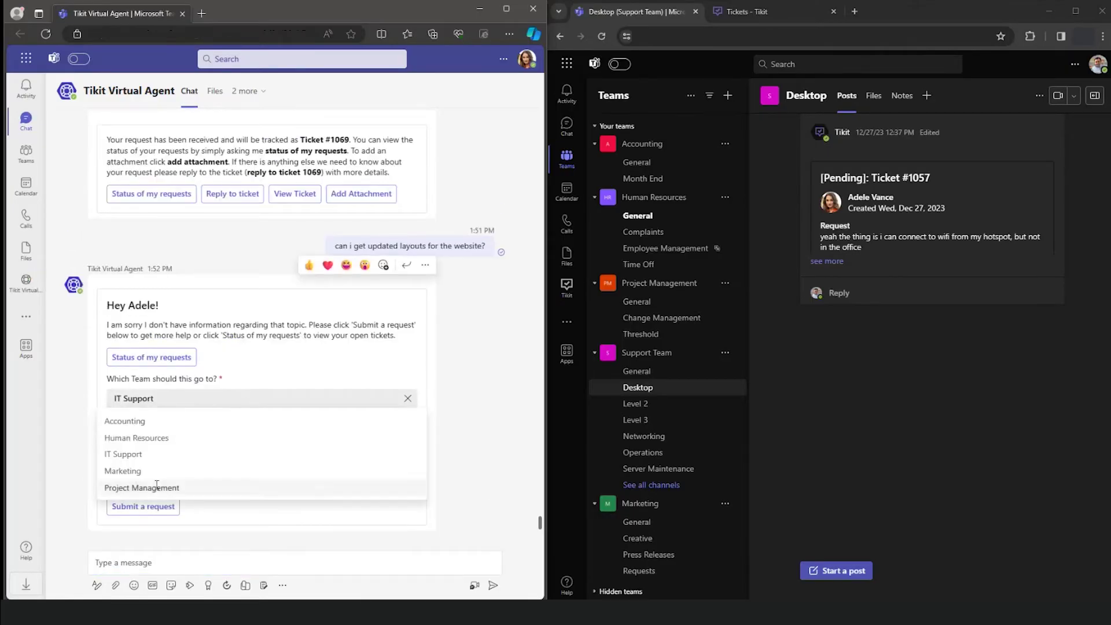
pyautogui.click(162, 472)
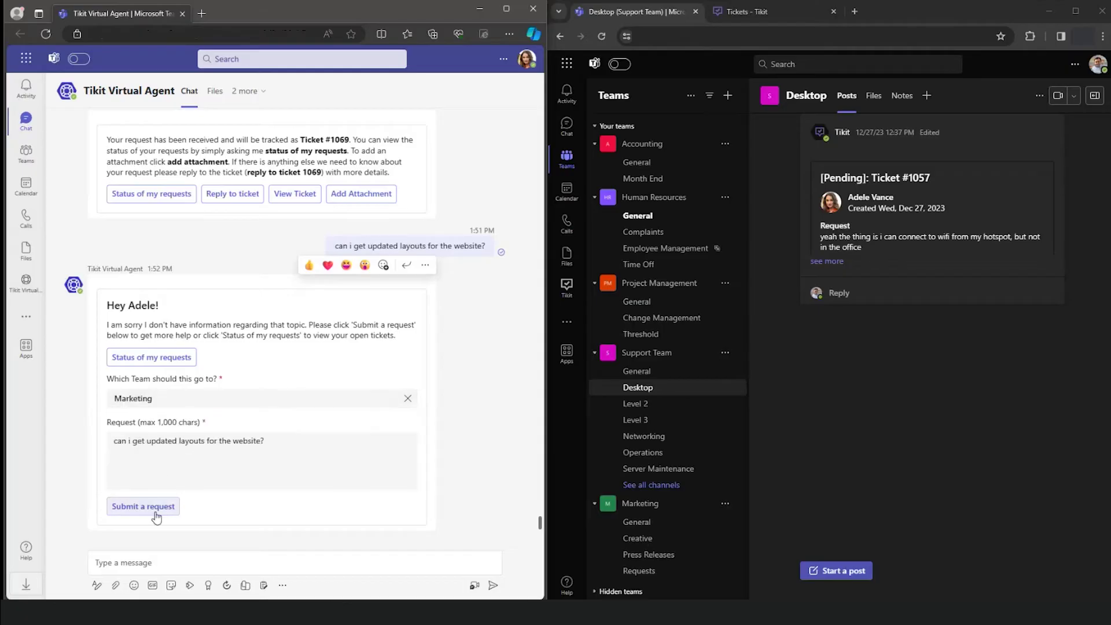
pyautogui.click(152, 507)
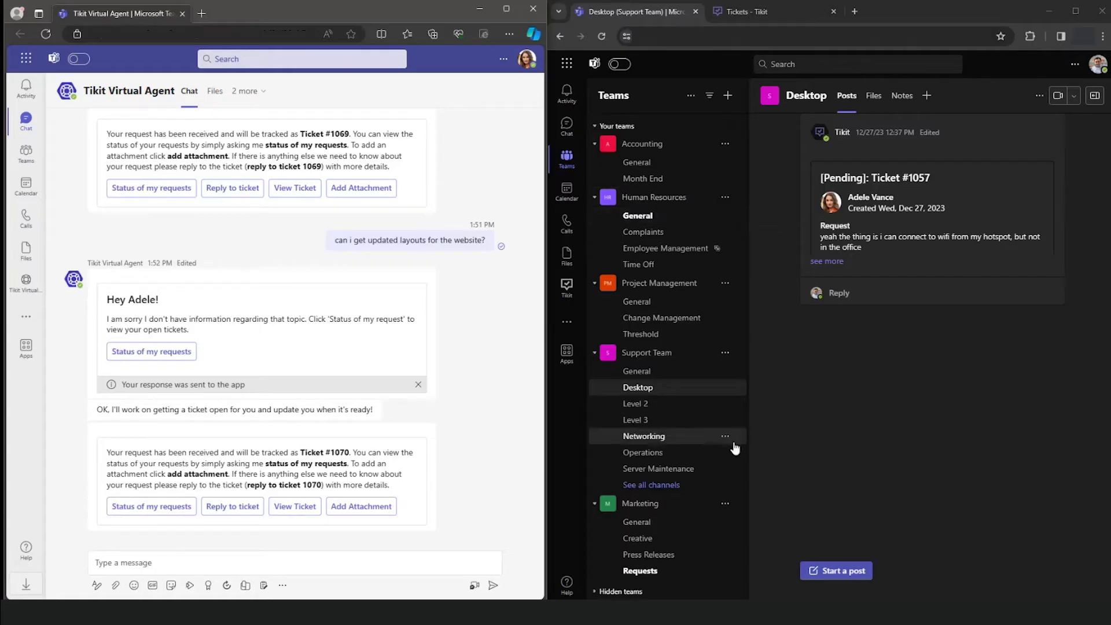
pyautogui.click(672, 572)
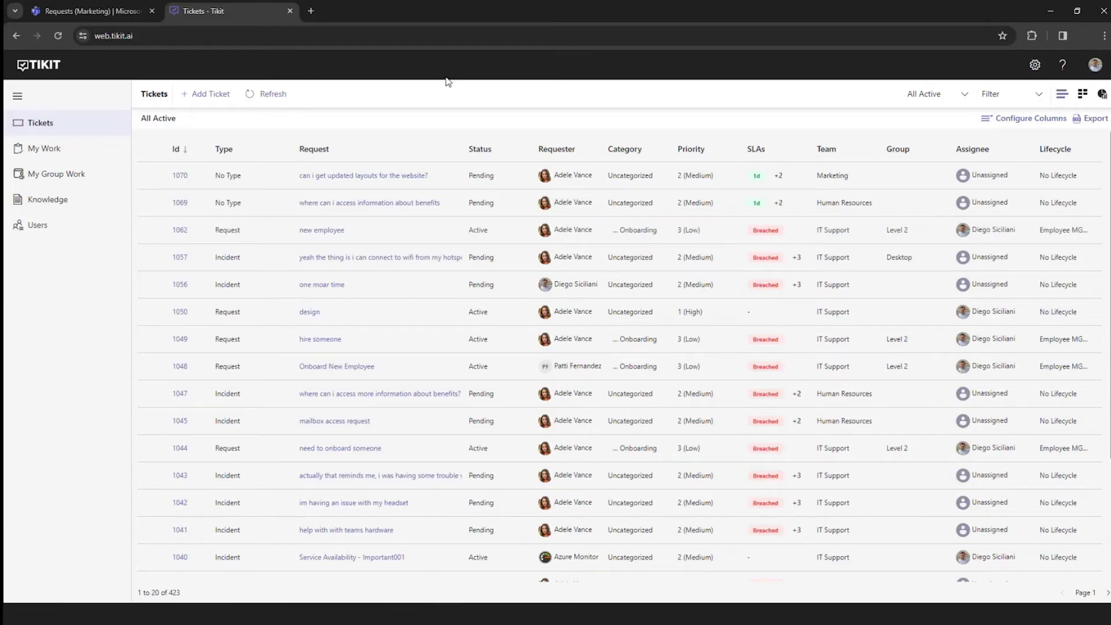
pyautogui.click(39, 151)
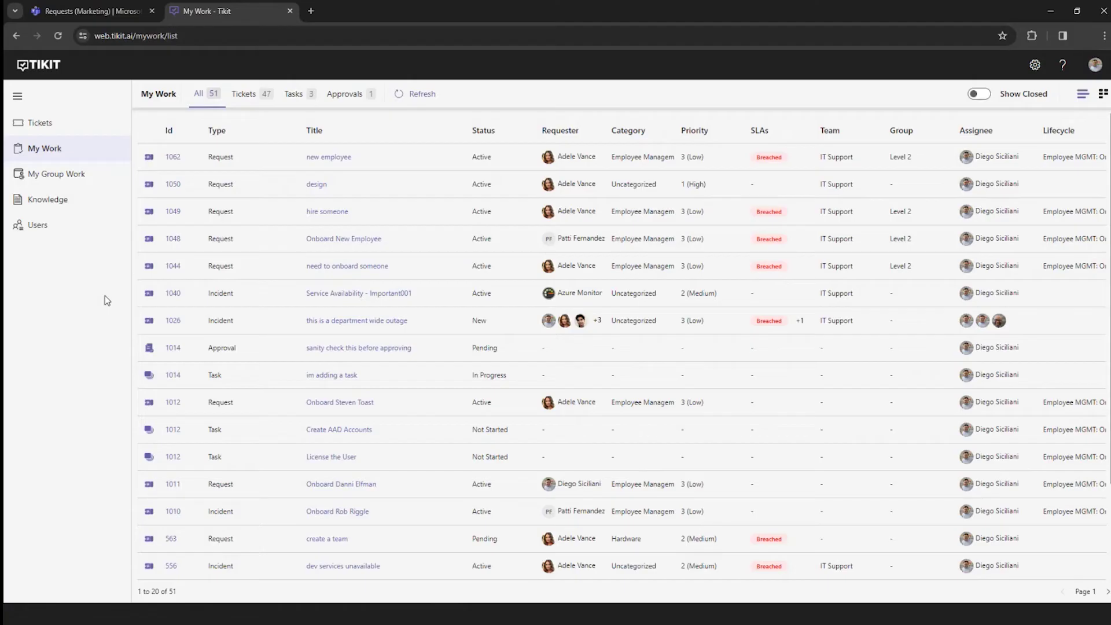
pyautogui.click(60, 175)
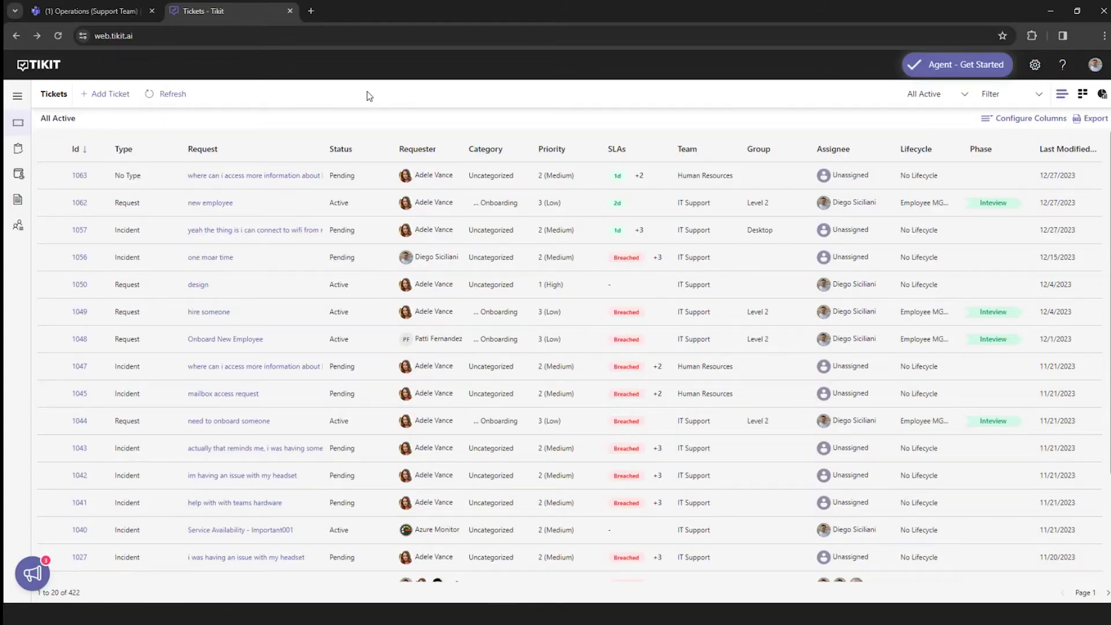
# - Show ticket #1062's Lifecycle with the Background Checks and Onboard into Azure AD stages expanded
pyautogui.click(217, 205)
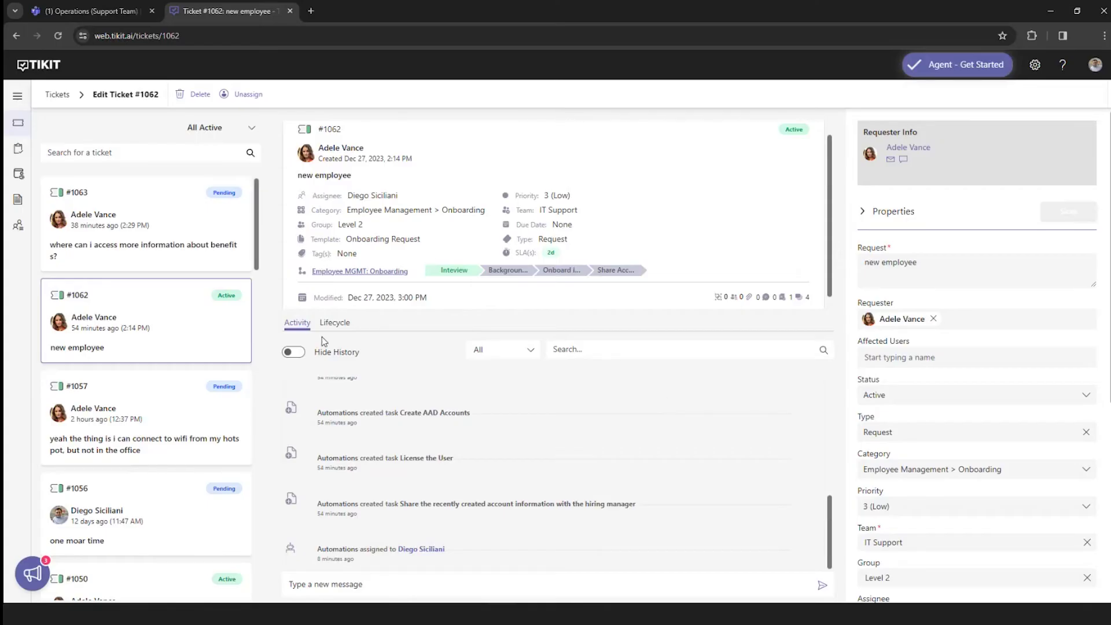
pyautogui.click(333, 323)
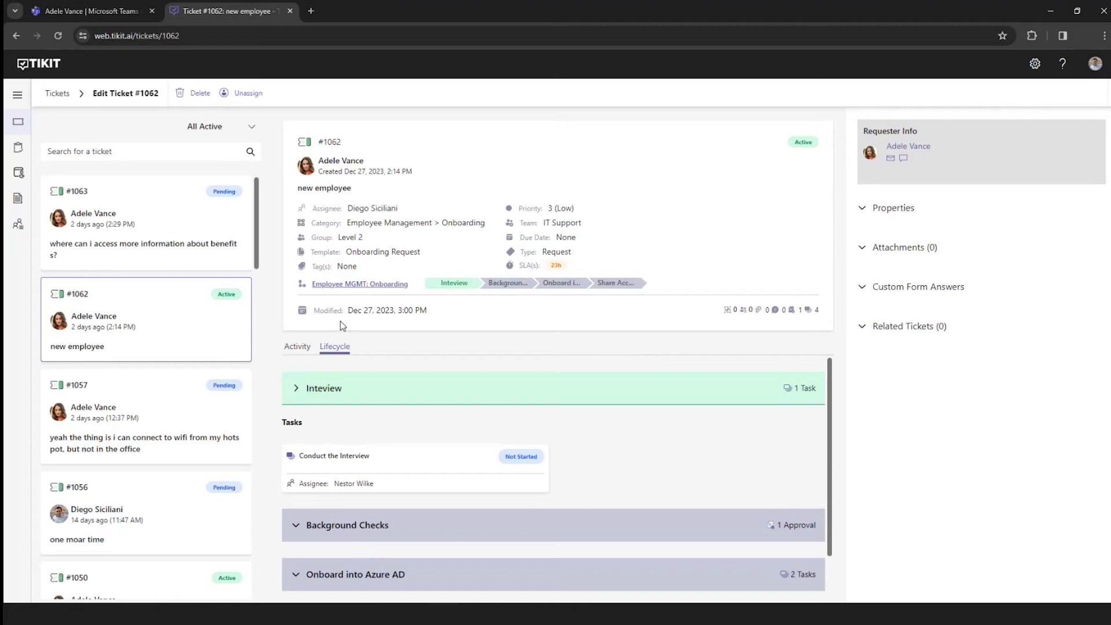
pyautogui.click(802, 526)
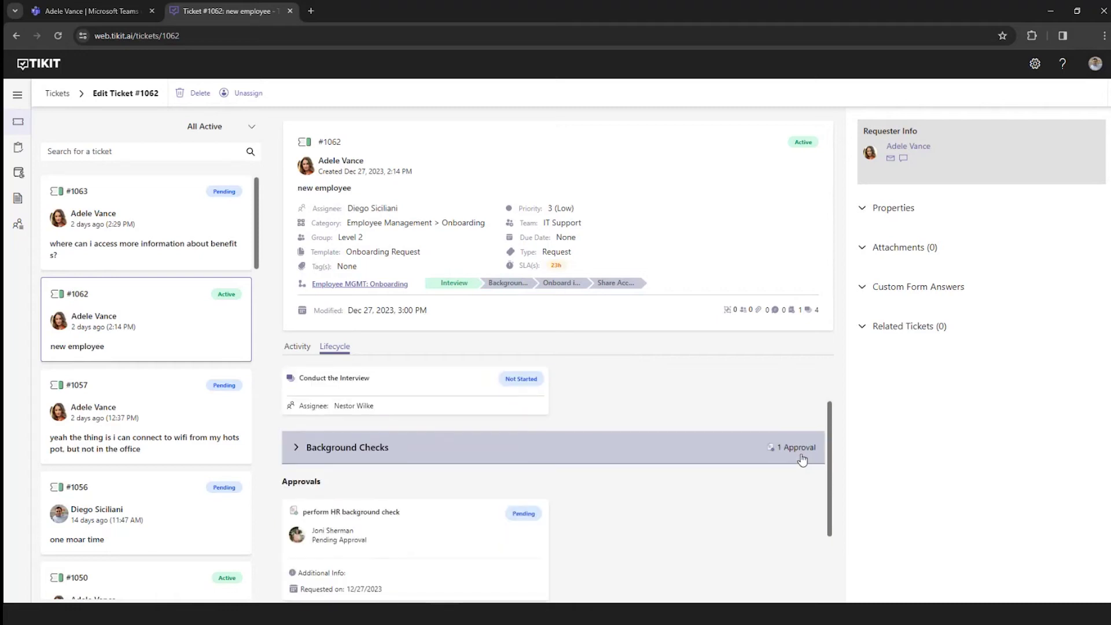
pyautogui.scroll(-2, 801, 459)
pyautogui.click(803, 467)
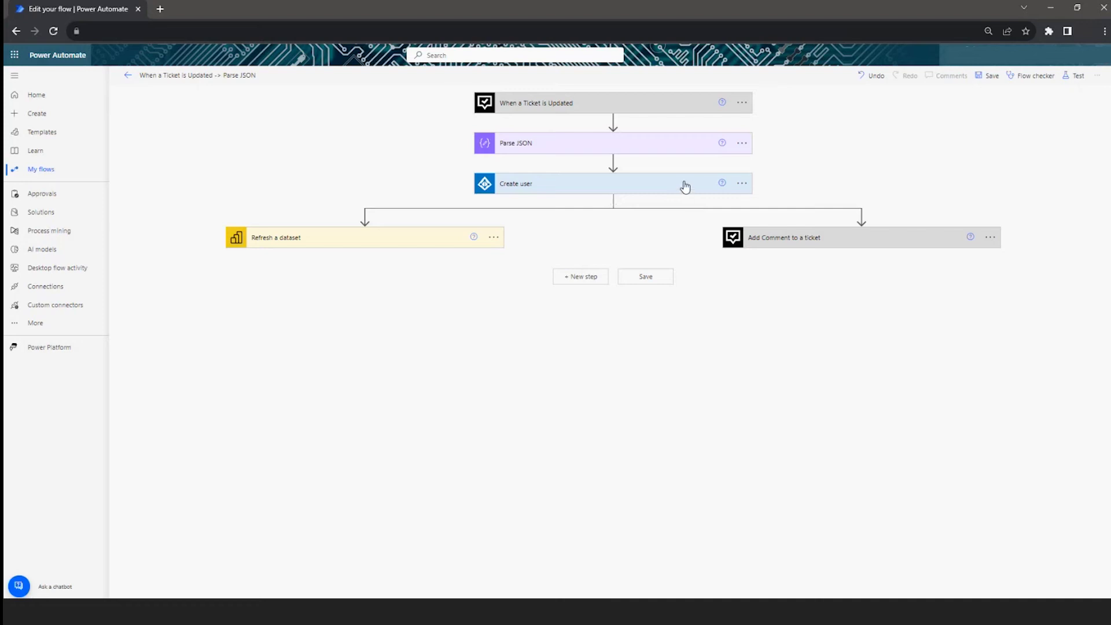
# - Expand the Create user, Add Comment to a ticket and Refresh a dataset action cards
pyautogui.click(685, 185)
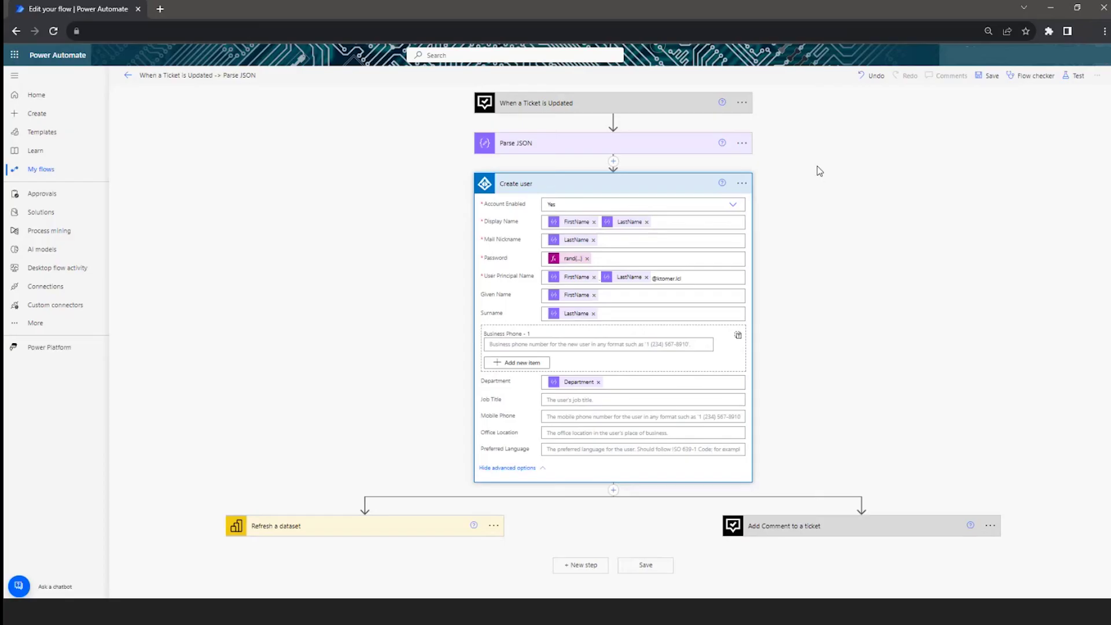
pyautogui.click(797, 530)
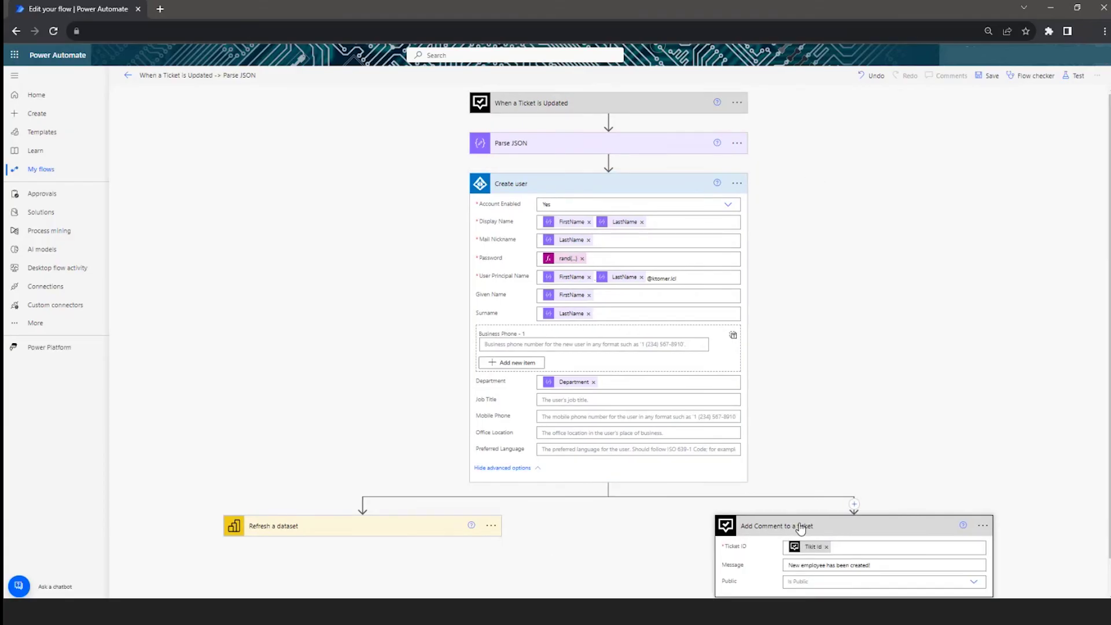
pyautogui.click(429, 527)
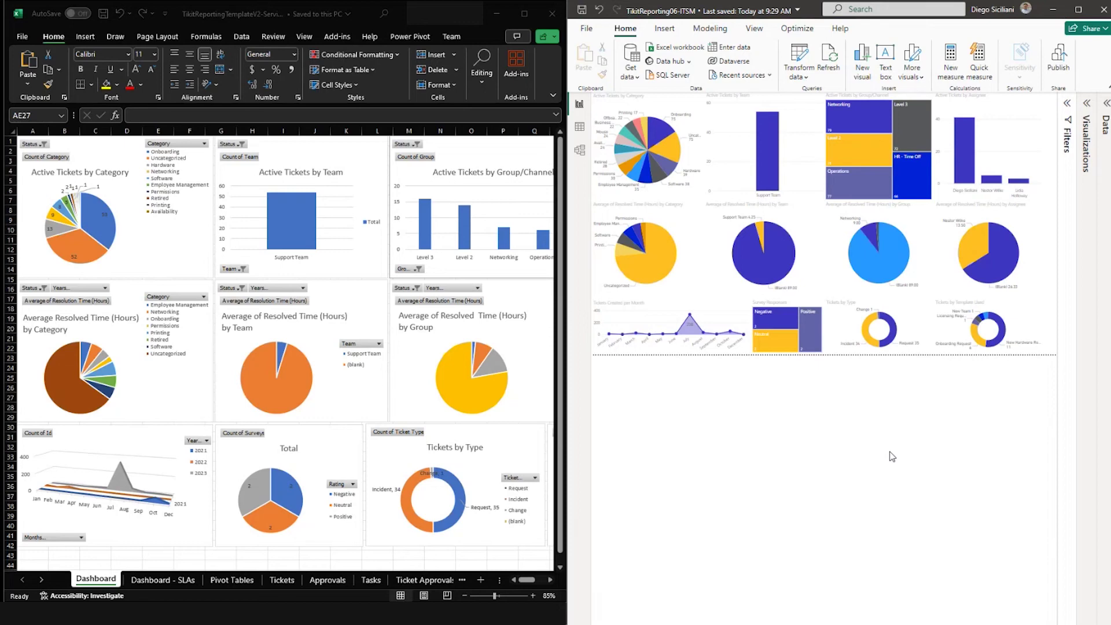
# - Cross-filter the report by selecting the tallest bar in Active Tickets by Assignee
pyautogui.click(962, 161)
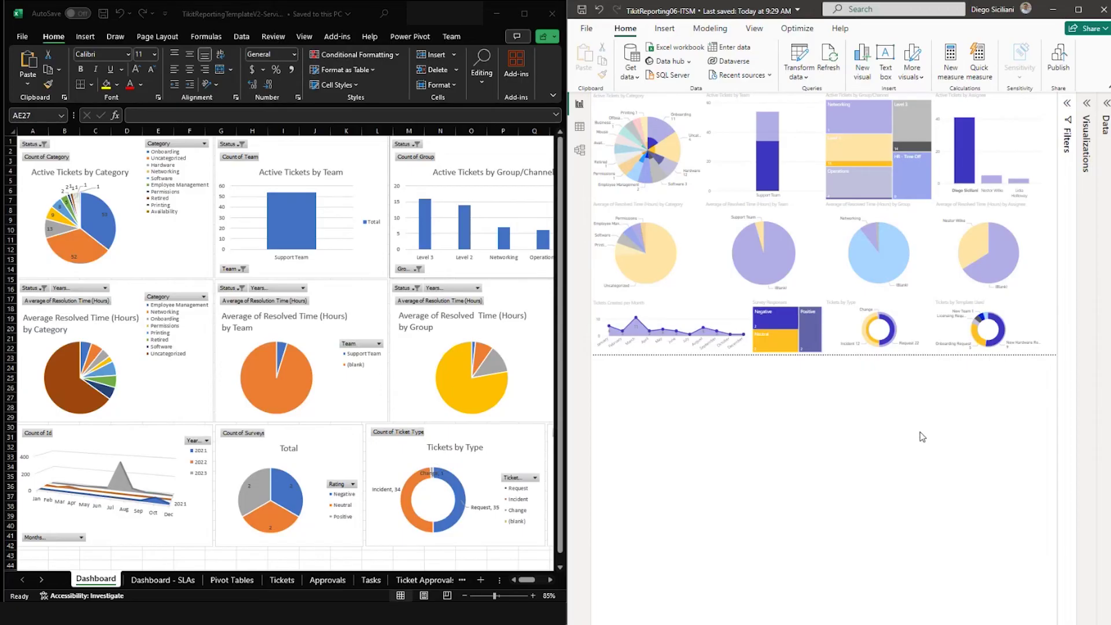
# - Minimize Excel and Power BI, then apply and clear the assignee and Software filters on the Tikit Dashboard
pyautogui.click(484, 16)
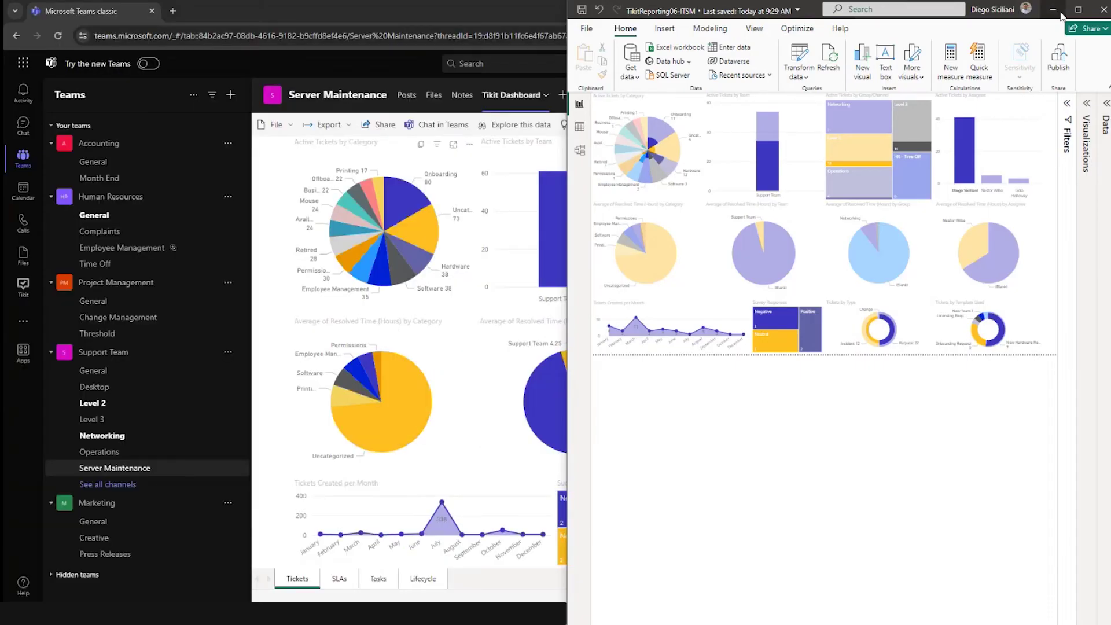
pyautogui.click(1053, 9)
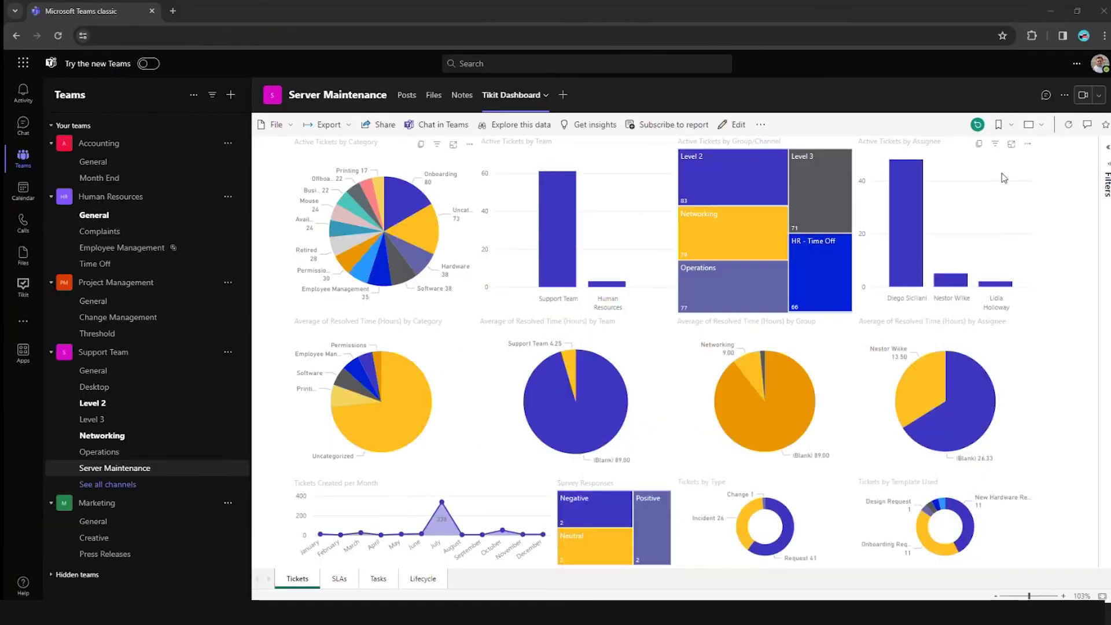
pyautogui.click(909, 228)
pyautogui.click(588, 235)
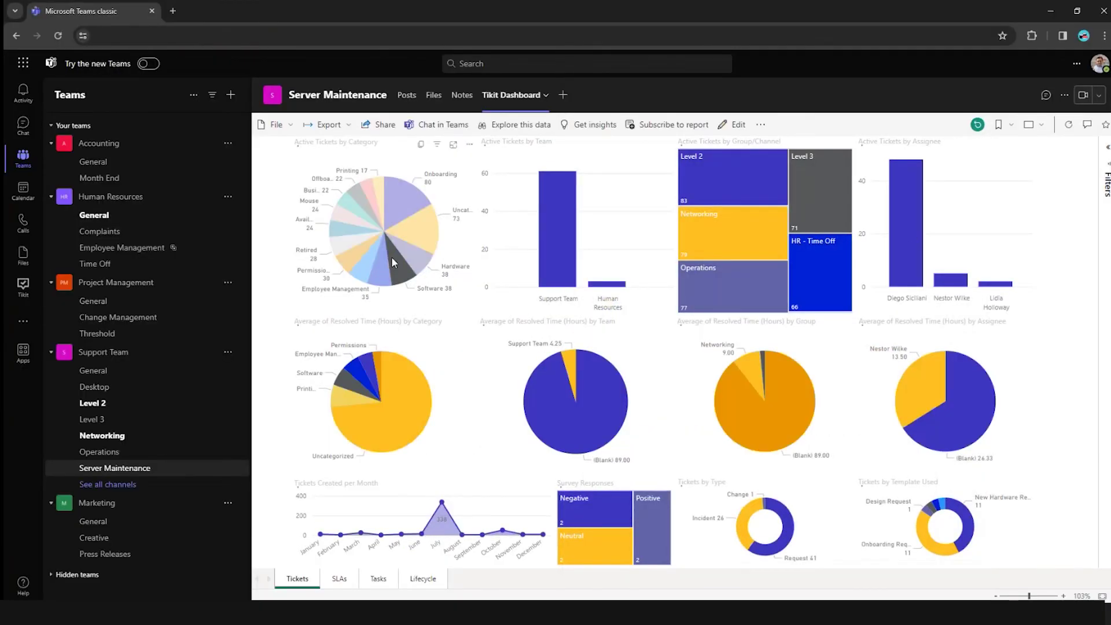
pyautogui.click(391, 256)
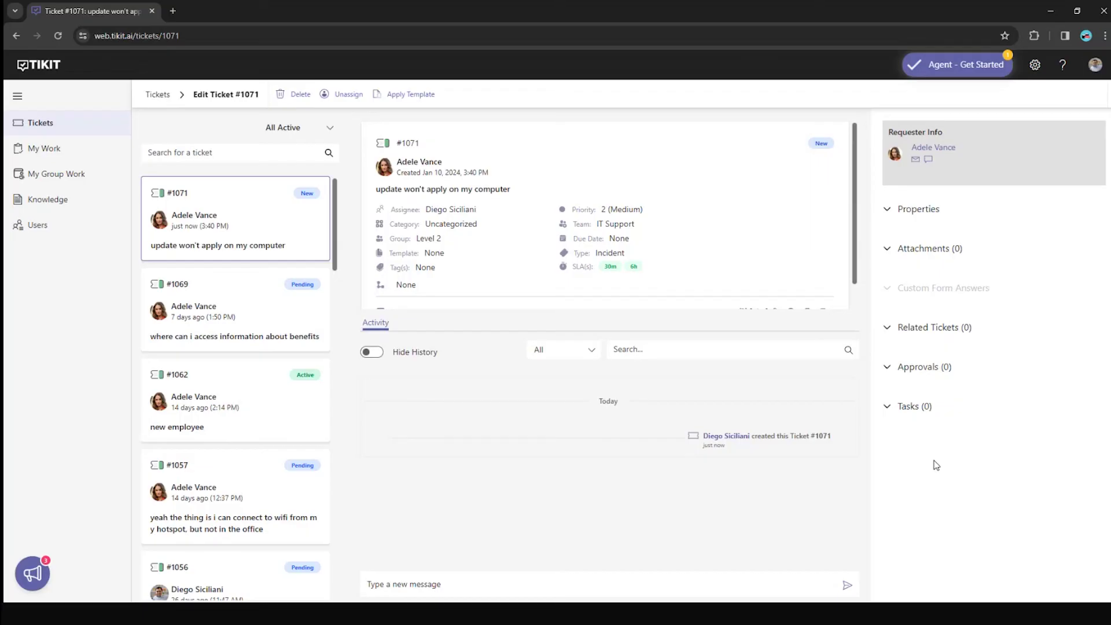
# - Expand Attachments and Properties on ticket #1071, then open the requester's user profile
pyautogui.click(913, 253)
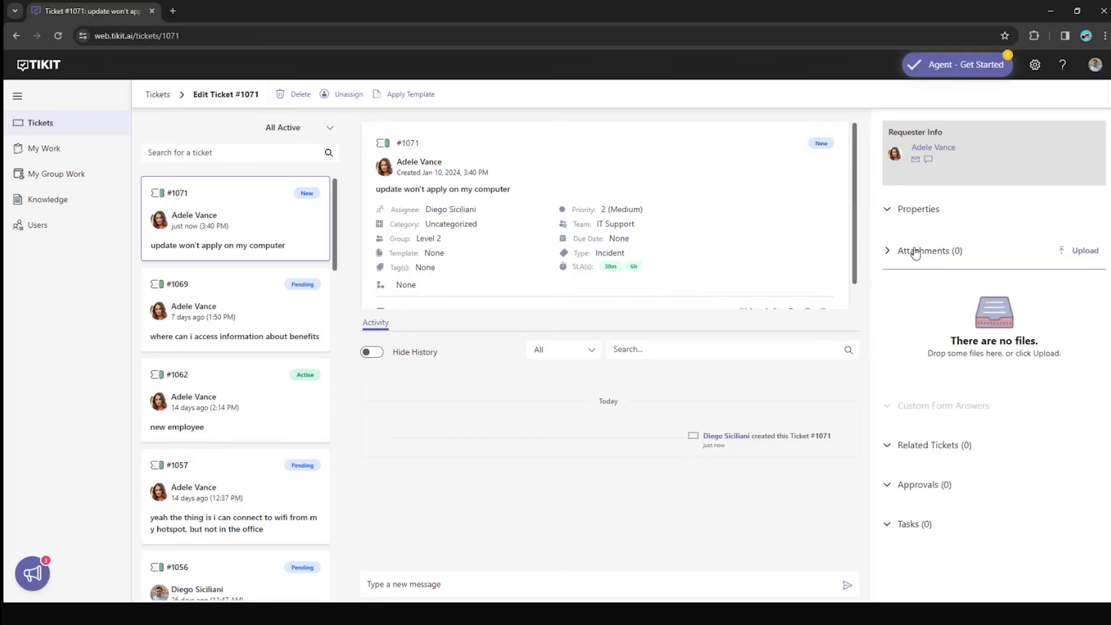
pyautogui.click(920, 212)
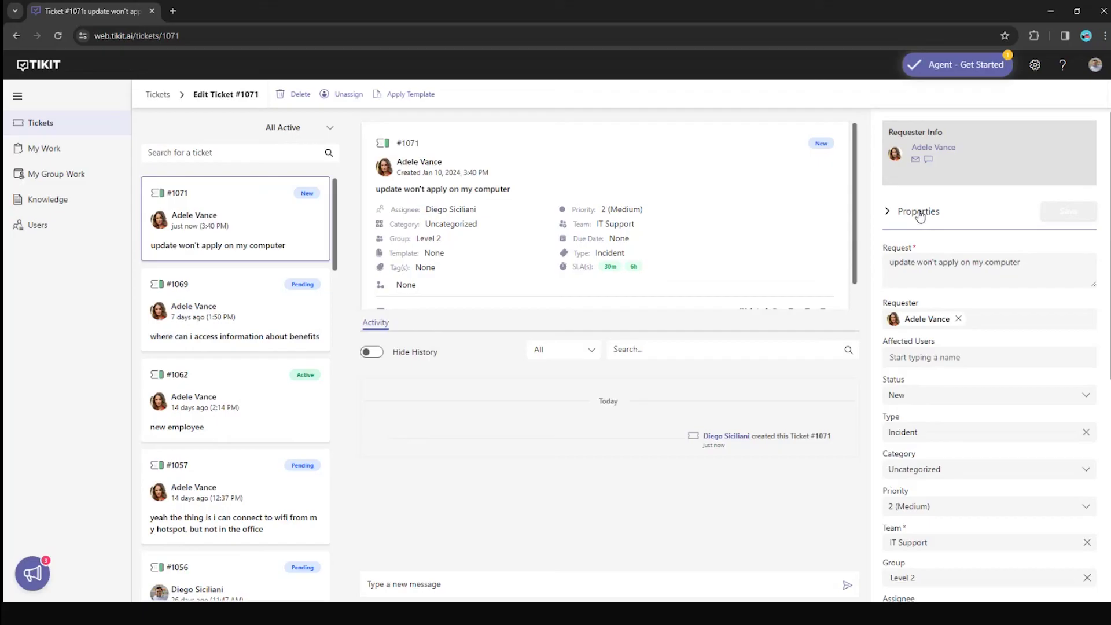
pyautogui.click(934, 150)
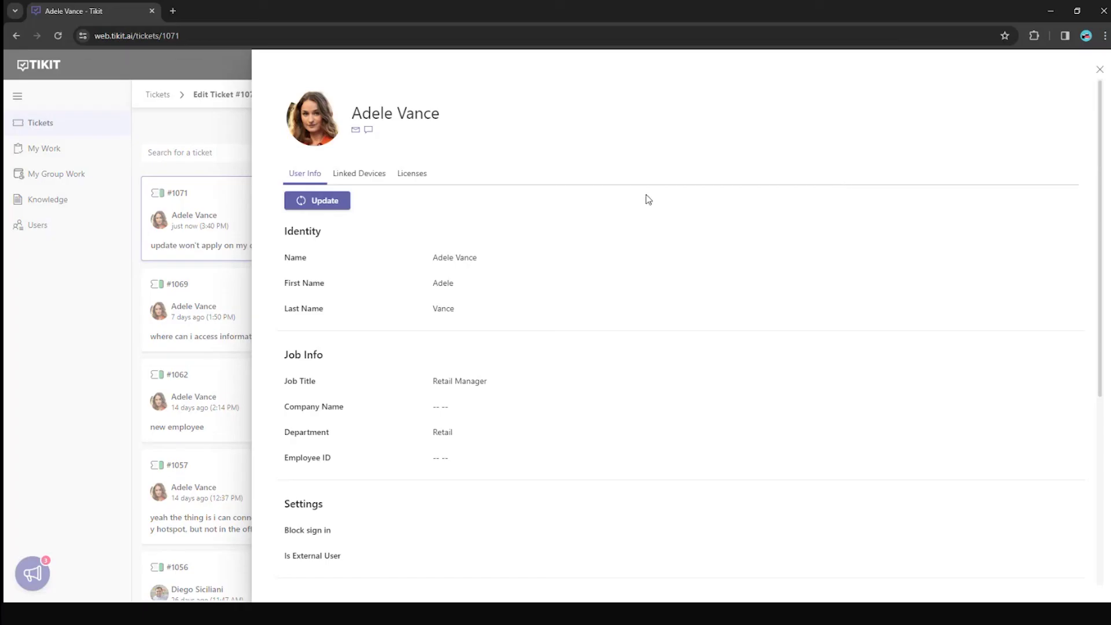
# - Show the requester's Linked Devices: one noncompliant Windows device with 37.3GB of 49GB free
pyautogui.click(364, 177)
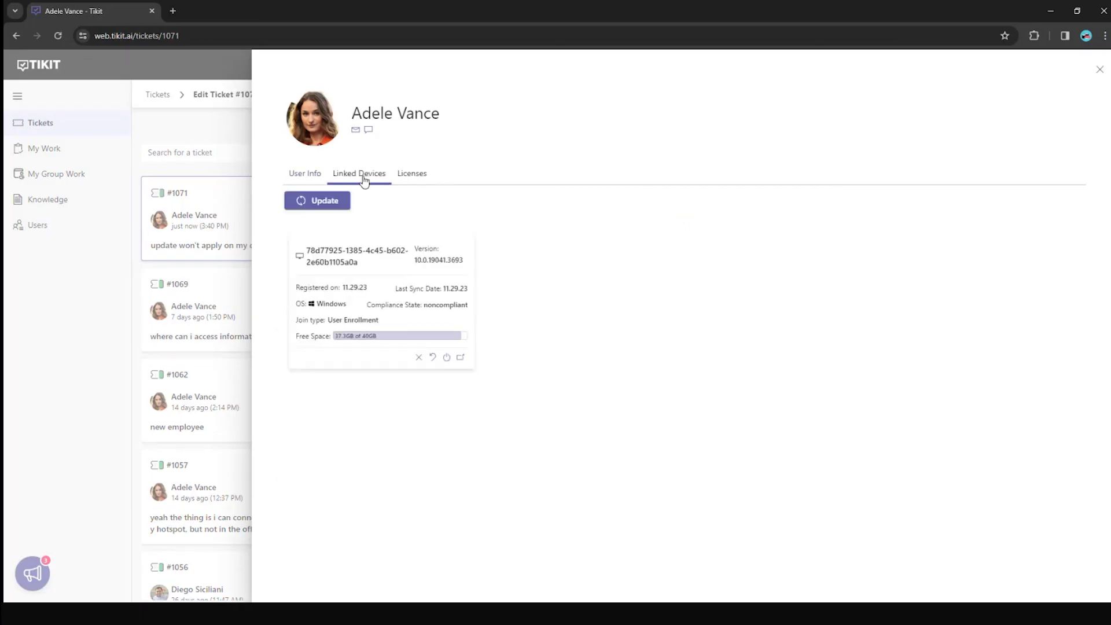